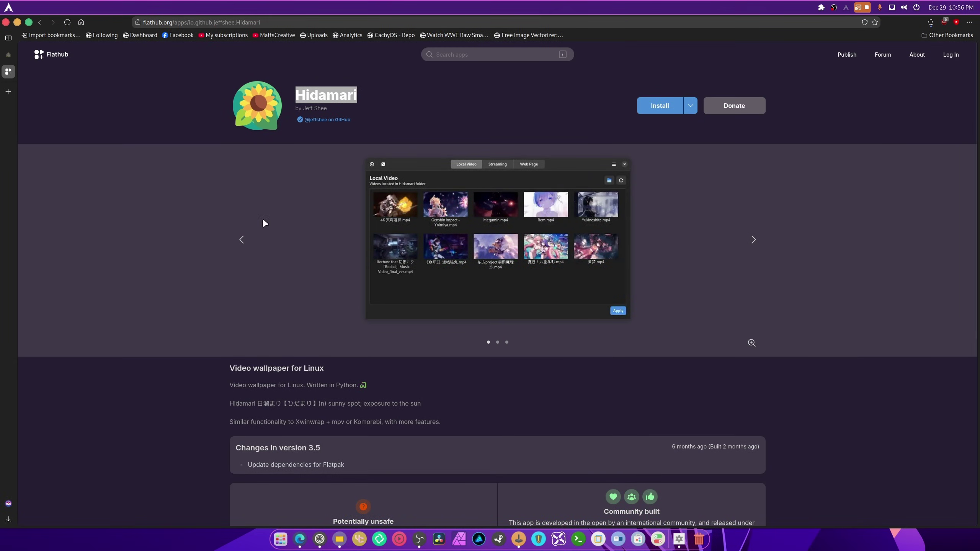
Step: Scroll down and back up through the Flathub Hidamari 3.5 page to review it
{"action": "scroll", "coordinate": [292, 262], "scroll_direction": "down", "scroll_amount": 3}
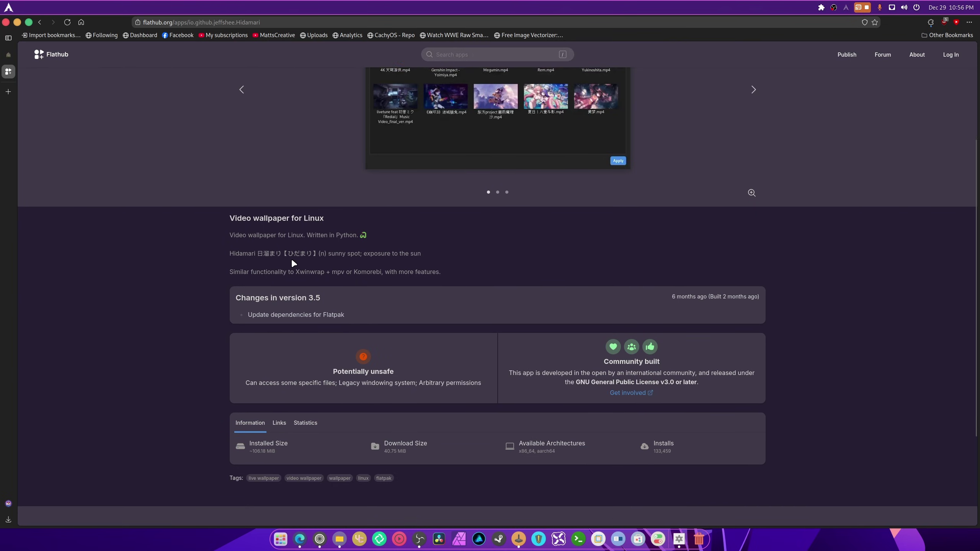
{"action": "scroll", "coordinate": [292, 261], "scroll_direction": "up", "scroll_amount": 3}
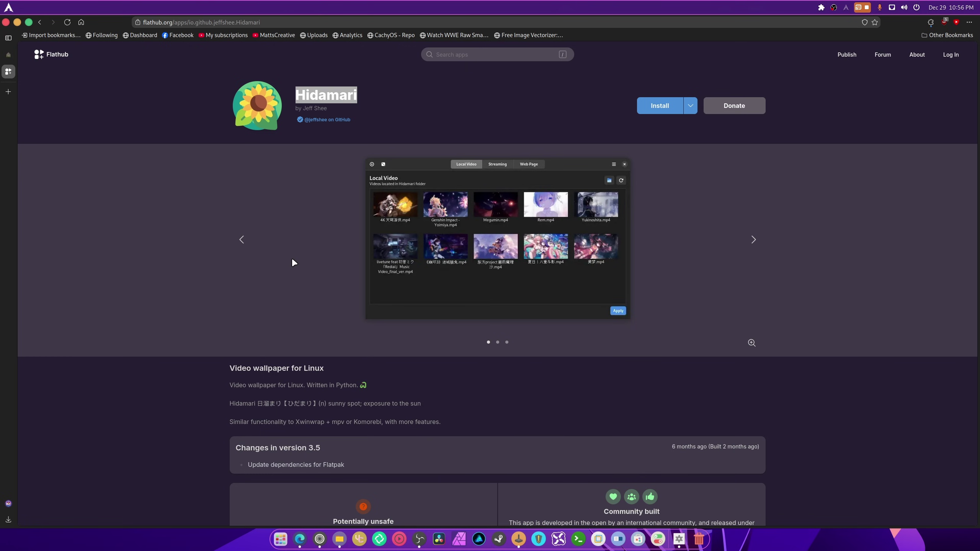
Step: In Ptyxis, run a yay search for Hidamari and choose package 1, the AUR hidamari
{"action": "left_click", "coordinate": [578, 539]}
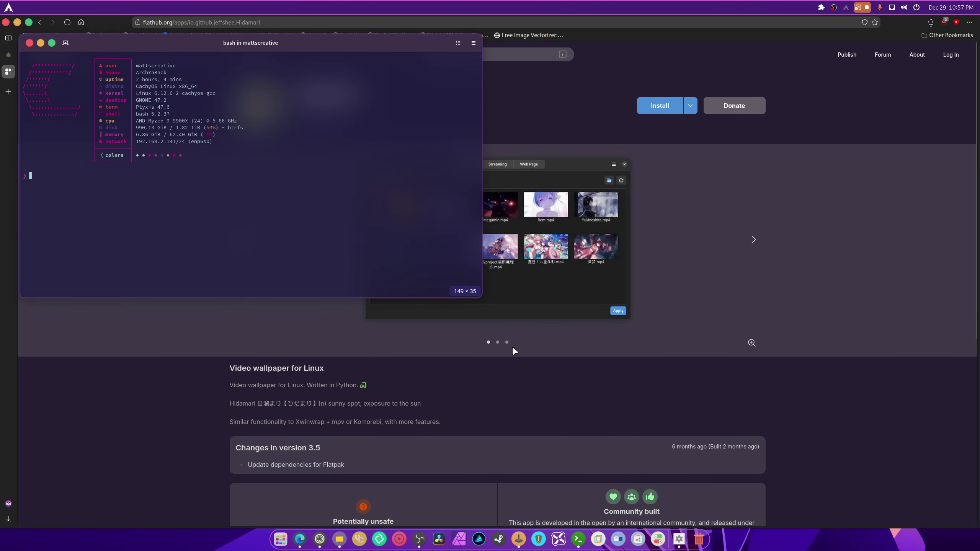
{"action": "type", "text": "yay Hidamari Logo Hidamari"}
{"action": "key", "text": "Return"}
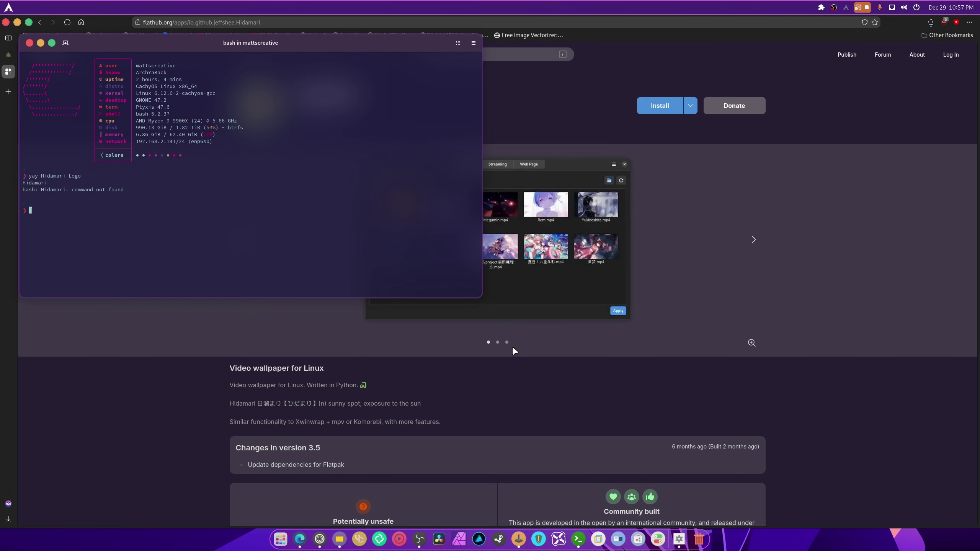
{"action": "key", "text": "Up"}
{"action": "key", "text": "Up"}
{"action": "key", "text": "BackSpace"}
{"action": "key", "text": "BackSpace"}
{"action": "key", "text": "BackSpace"}
{"action": "key", "text": "BackSpace"}
{"action": "key", "text": "BackSpace"}
{"action": "key", "text": "Return"}
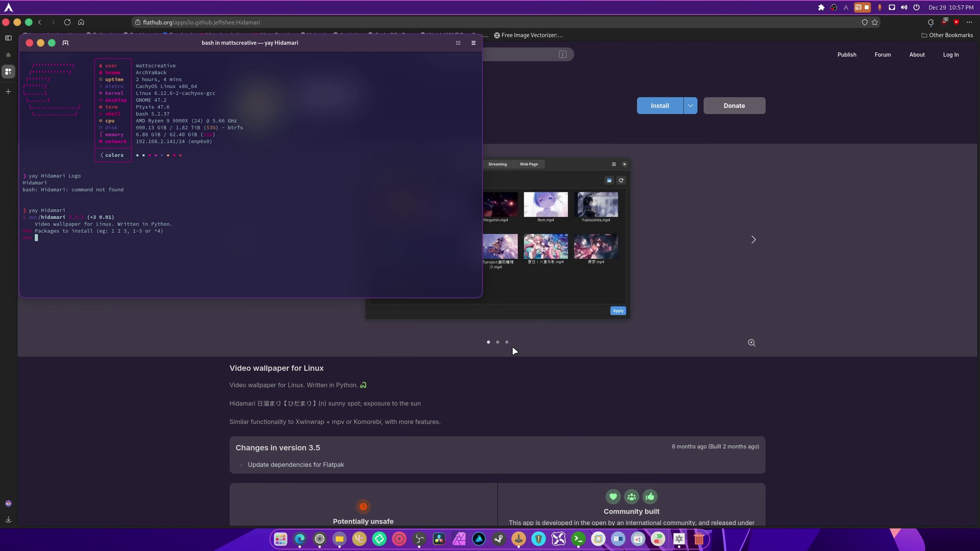
{"action": "type", "text": "1"}
{"action": "key", "text": "Return"}
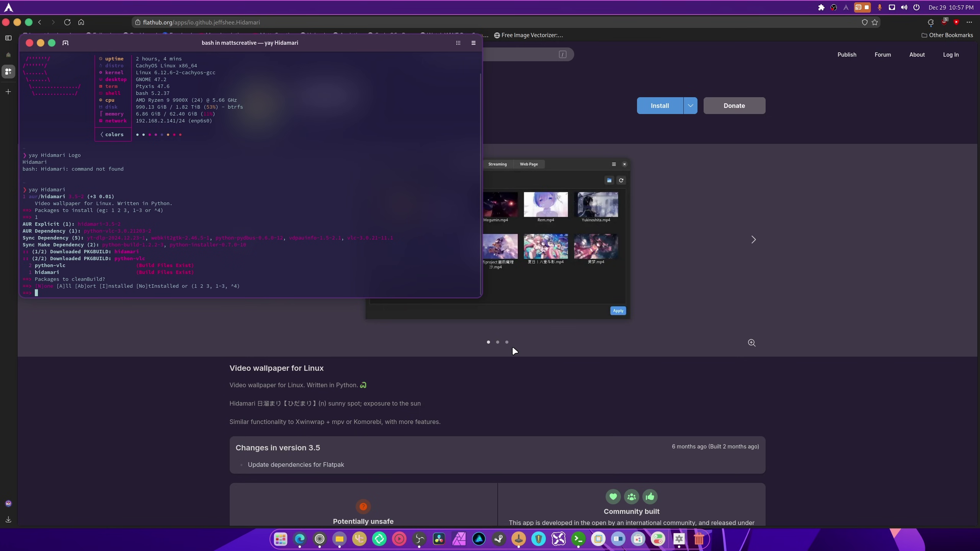
Step: Accept the default build options, keep make dependencies, and enter the sudo password
{"action": "key", "text": "ctrl+plus"}
{"action": "key", "text": "ctrl+plus"}
{"action": "key", "text": "ctrl+plus"}
{"action": "key", "text": "ctrl+plus"}
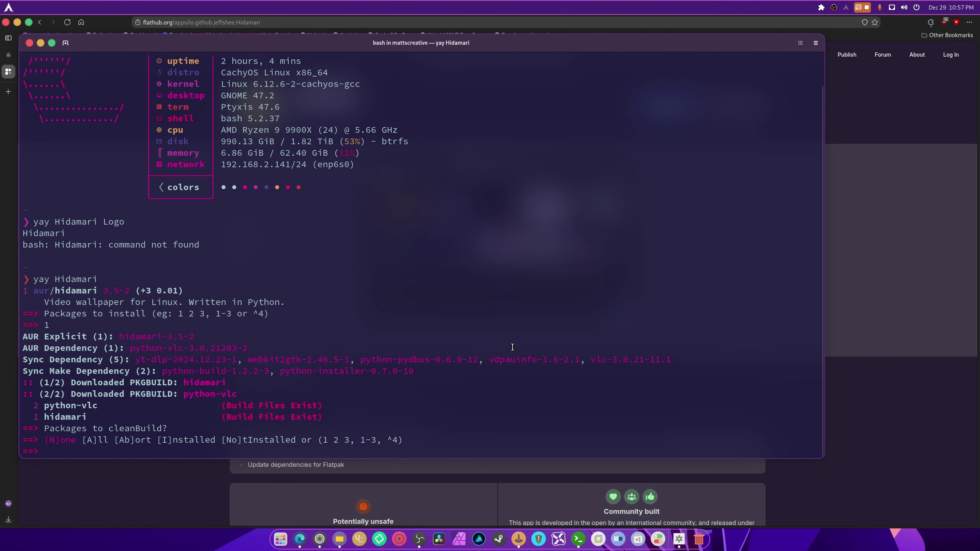
{"action": "key", "text": "Return"}
{"action": "key", "text": "Return"}
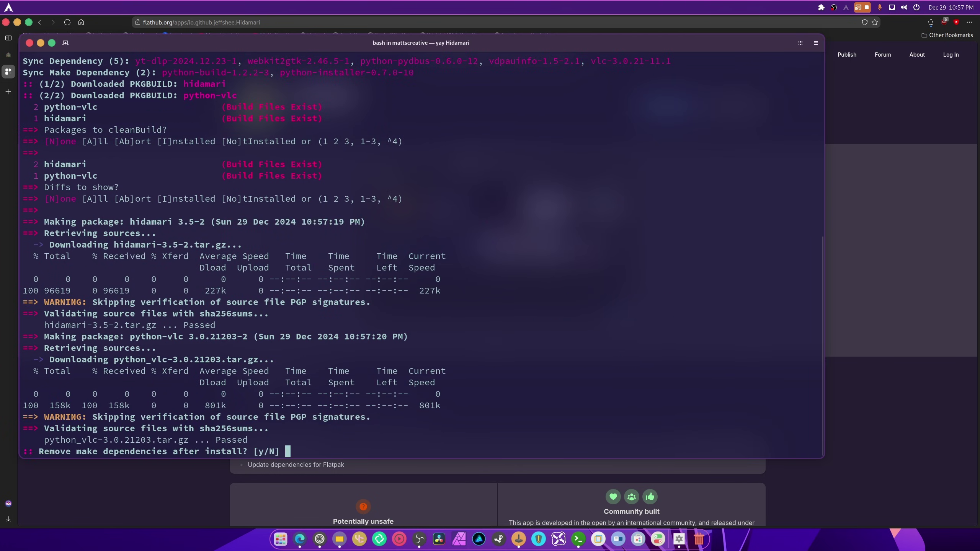
{"action": "type", "text": "n"}
{"action": "key", "text": "Return"}
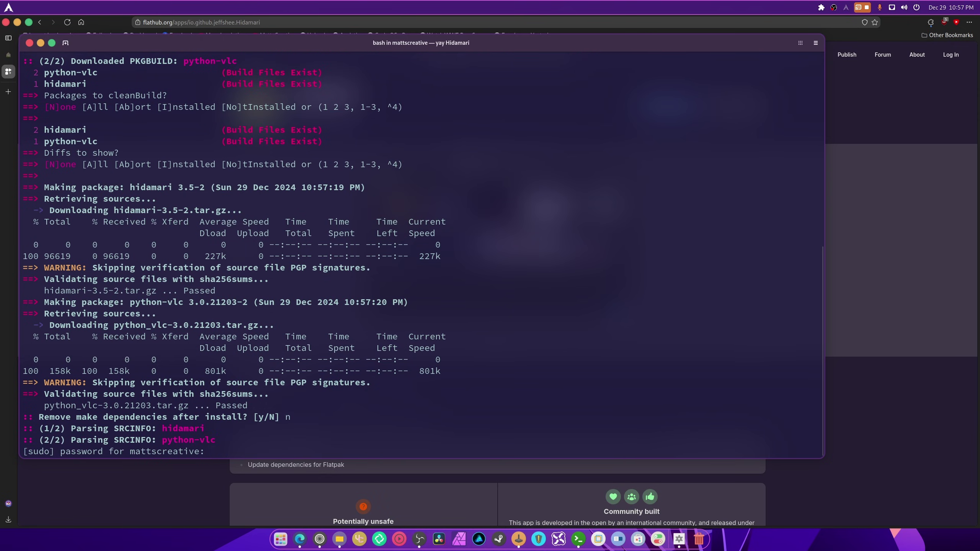
{"action": "key", "text": "Return"}
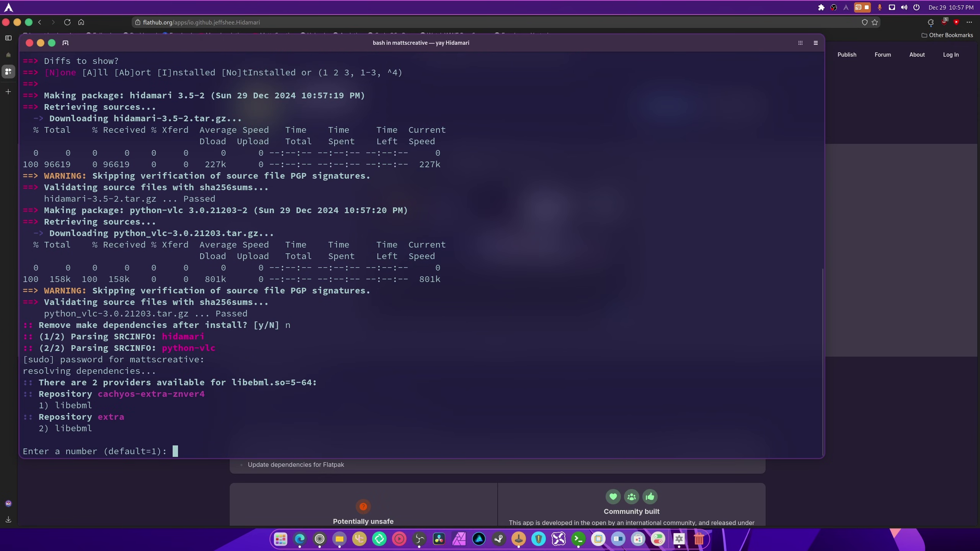
Step: Confirm installing the libebml provider, four dependencies, python-vlc and hidamari 3.5-2
{"action": "key", "text": "Return"}
{"action": "type", "text": "y"}
{"action": "key", "text": "Return"}
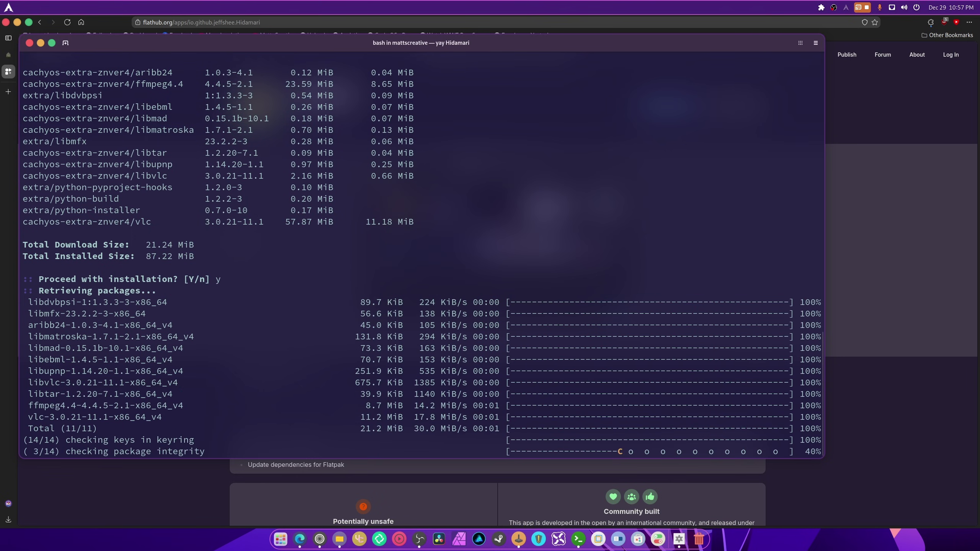
{"action": "type", "text": "y"}
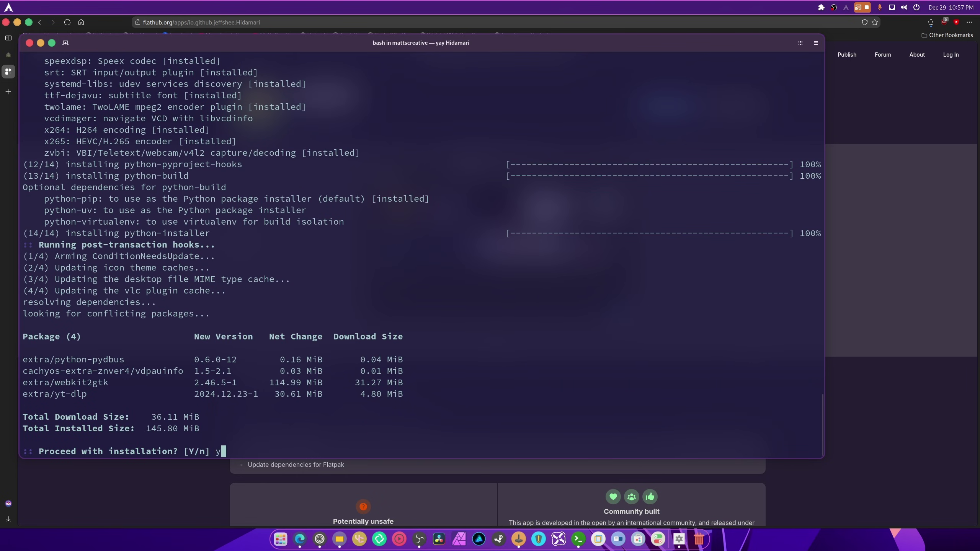
{"action": "key", "text": "Return"}
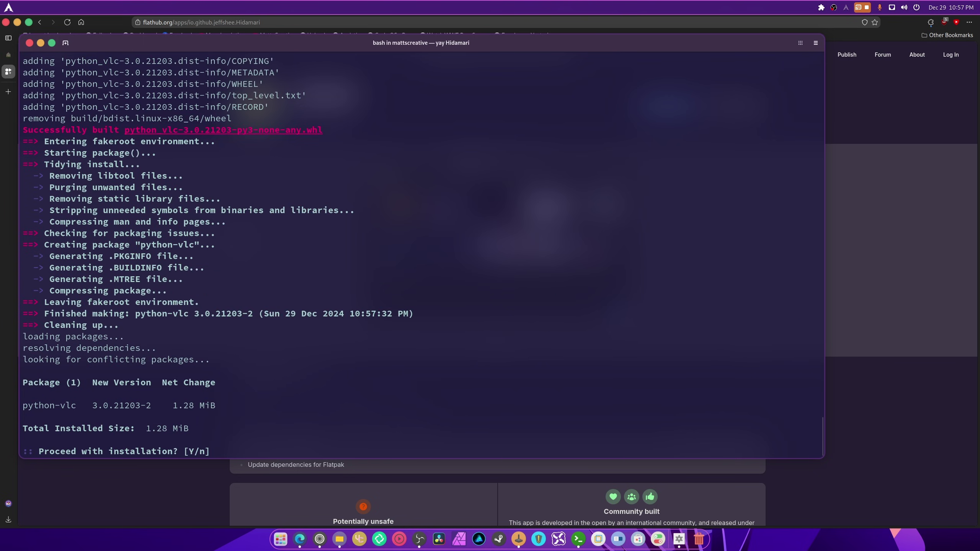
{"action": "type", "text": "y"}
{"action": "key", "text": "Return"}
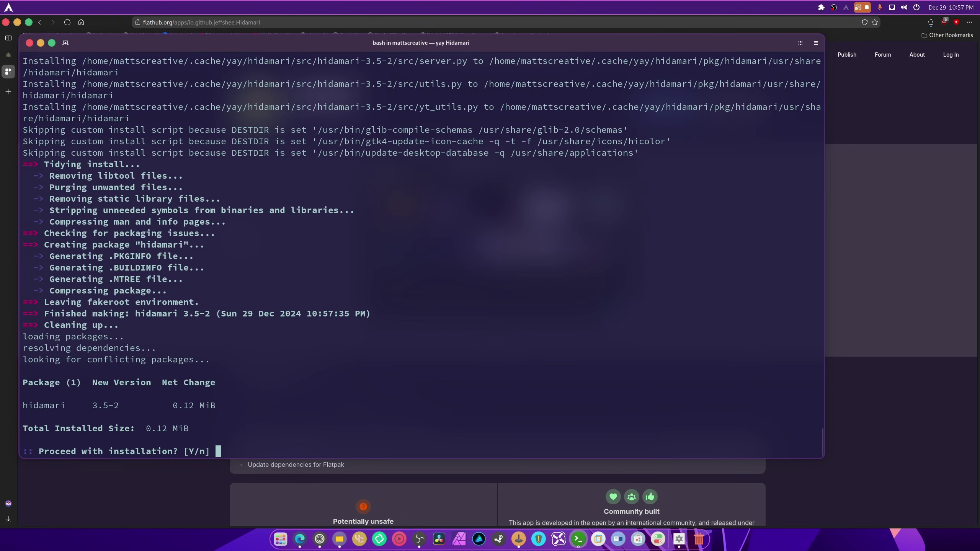
{"action": "type", "text": "y"}
{"action": "key", "text": "Return"}
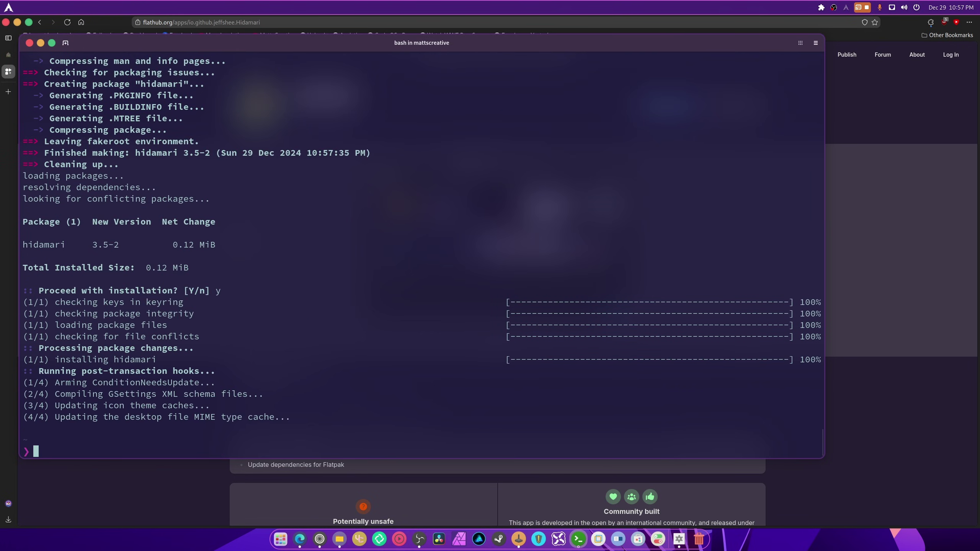
{"action": "left_click_drag", "start_coordinate": [482, 43], "coordinate": [573, 88]}
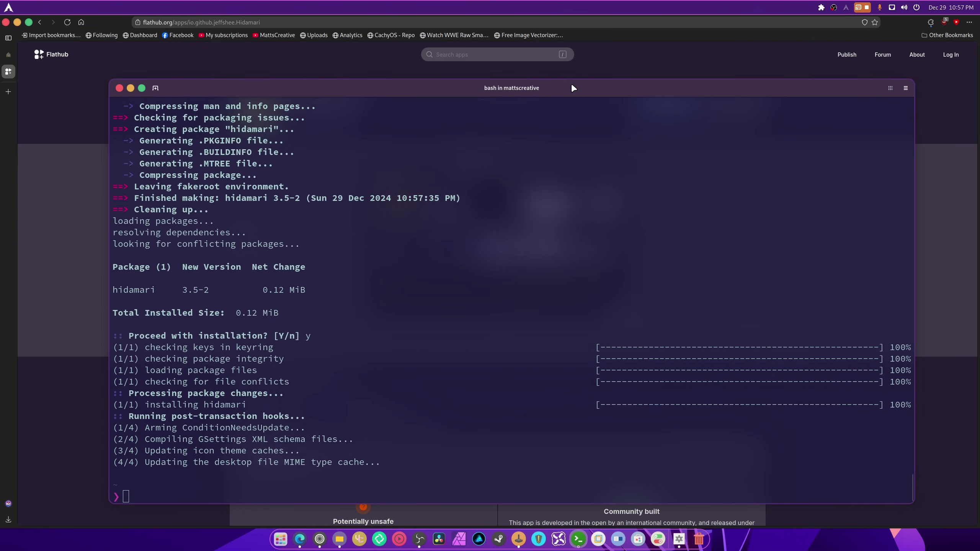
Step: Close the terminal and Firefox, then launch Hidamari from the app grid
{"action": "left_click", "coordinate": [119, 88]}
{"action": "left_click", "coordinate": [17, 22]}
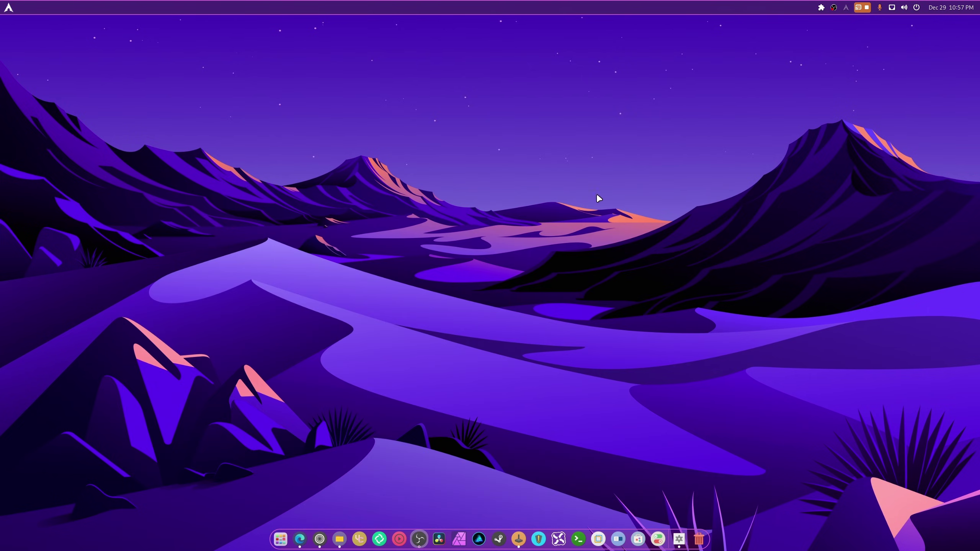
{"action": "left_click", "coordinate": [281, 539]}
{"action": "scroll", "coordinate": [611, 414], "scroll_direction": "down", "scroll_amount": 4}
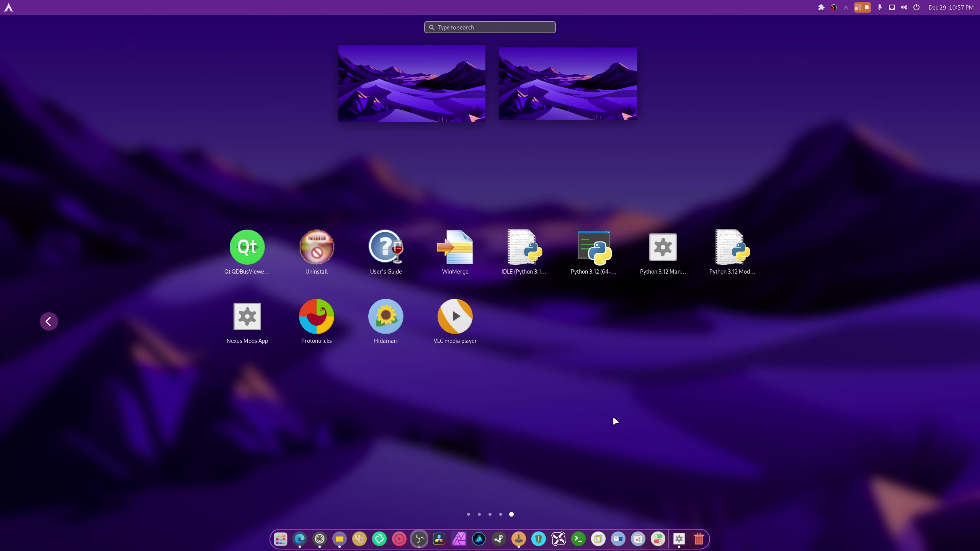
{"action": "left_click", "coordinate": [386, 317]}
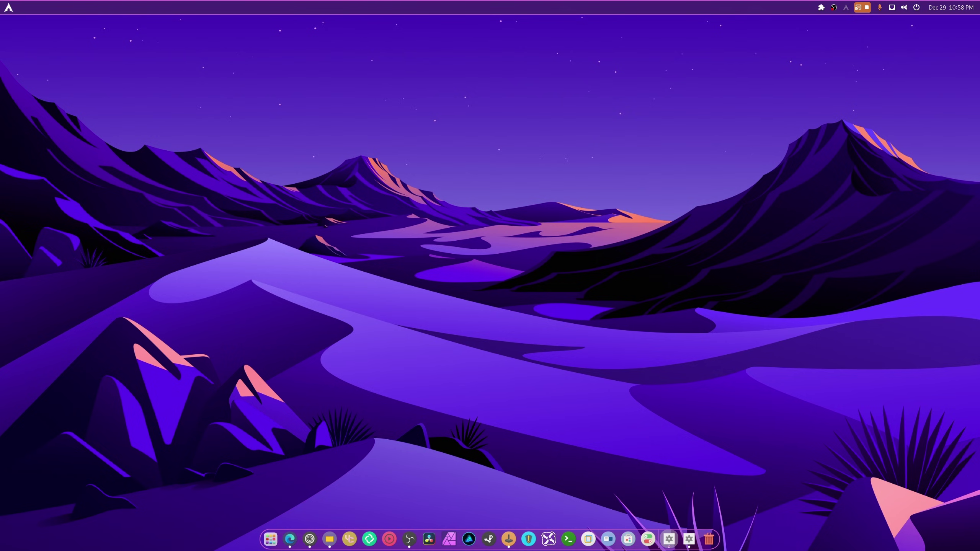
Step: Centre the Hidamari window and switch it to the Streaming page
{"action": "left_click_drag", "start_coordinate": [262, 94], "coordinate": [571, 166]}
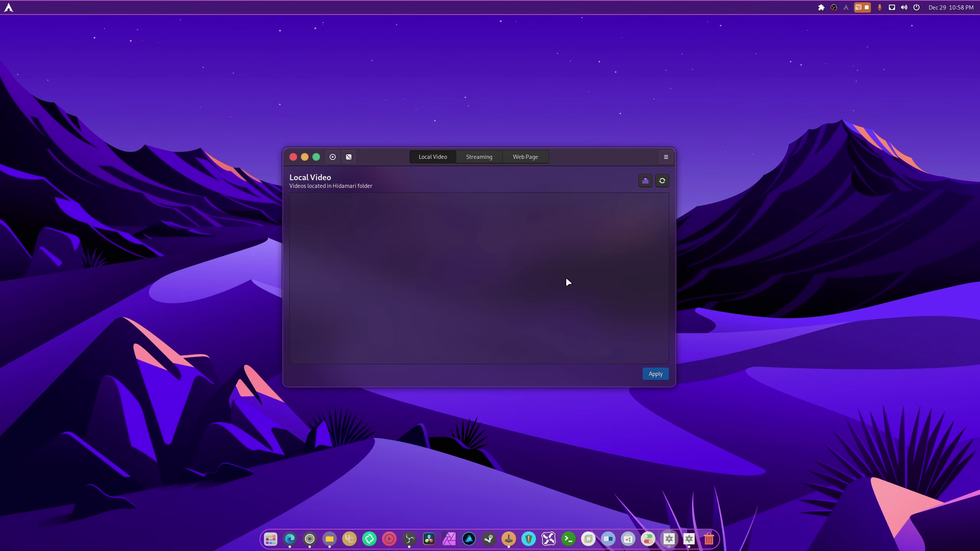
{"action": "left_click", "coordinate": [481, 157]}
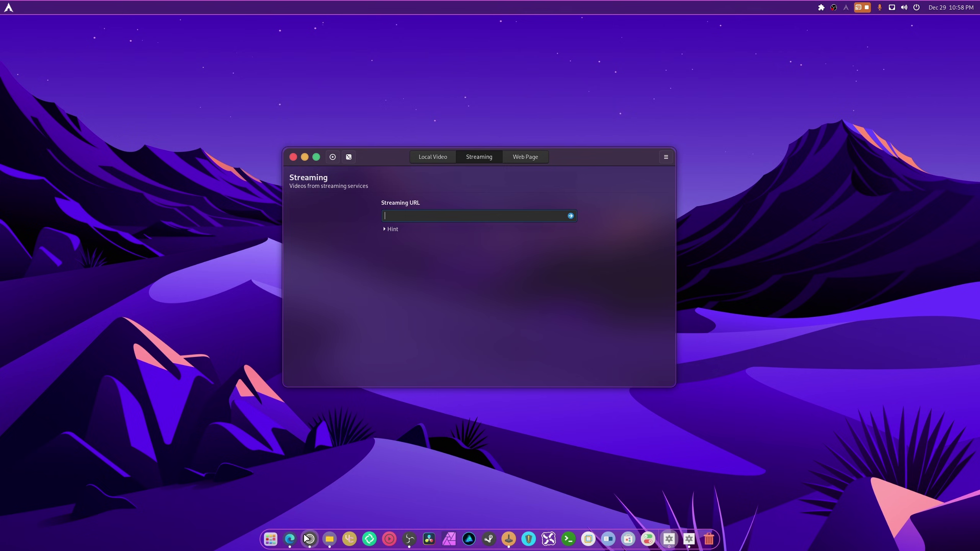
{"action": "left_click", "coordinate": [290, 539]}
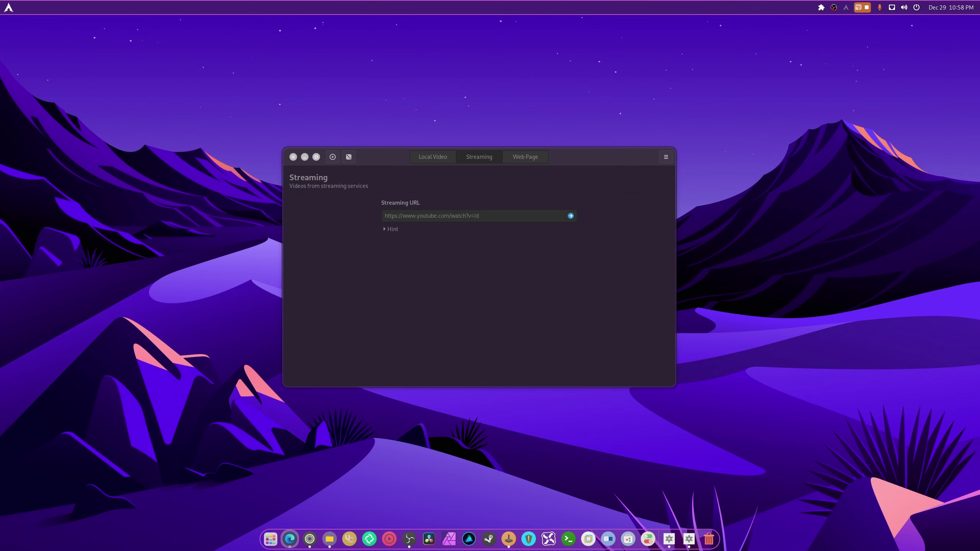
Step: Paste the copied YouTube link into the Streaming URL field and start it as the wallpaper
{"action": "left_click", "coordinate": [440, 217]}
{"action": "type", "text": "https://www.youtube.com/watch?v=B01yaGqe5bE"}
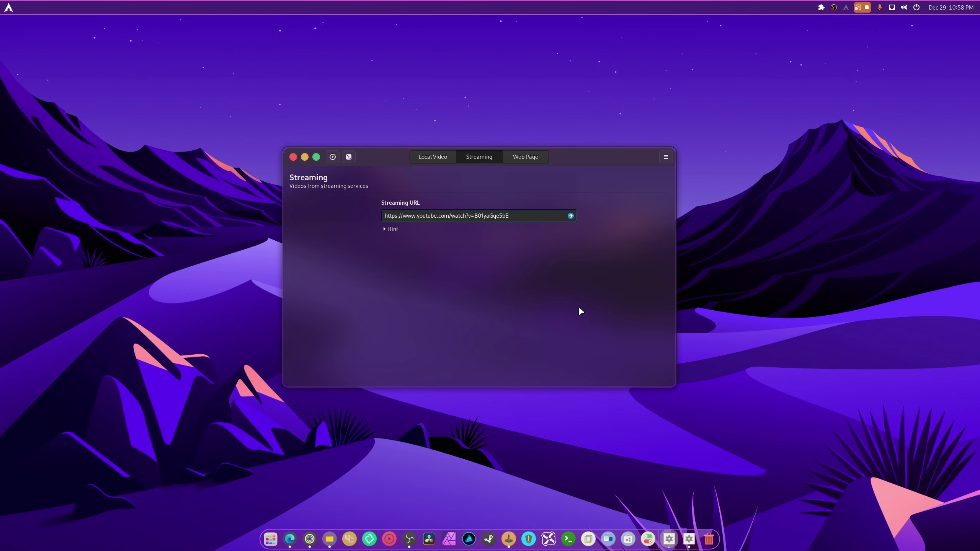
{"action": "left_click", "coordinate": [571, 217]}
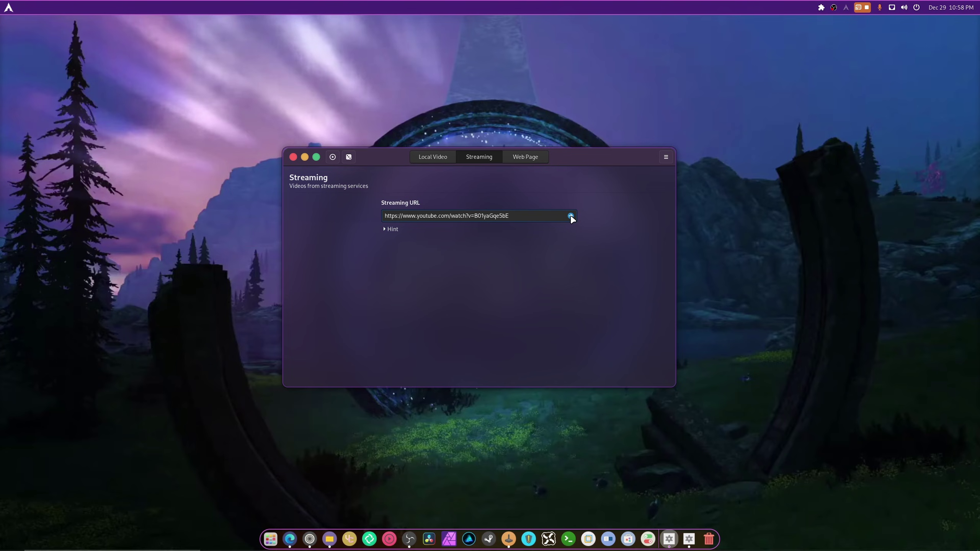
{"action": "left_click_drag", "start_coordinate": [563, 158], "coordinate": [765, 133]}
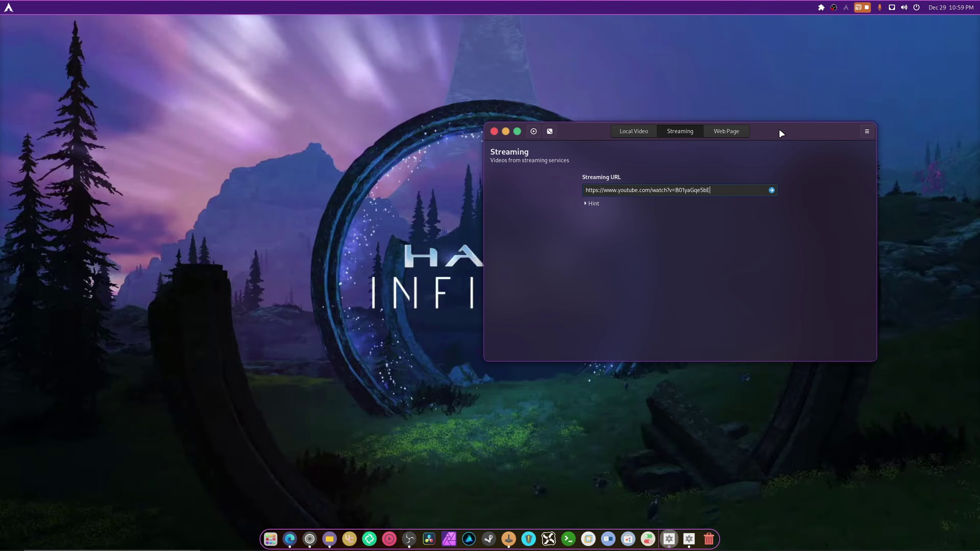
{"action": "left_click_drag", "start_coordinate": [778, 131], "coordinate": [575, 135]}
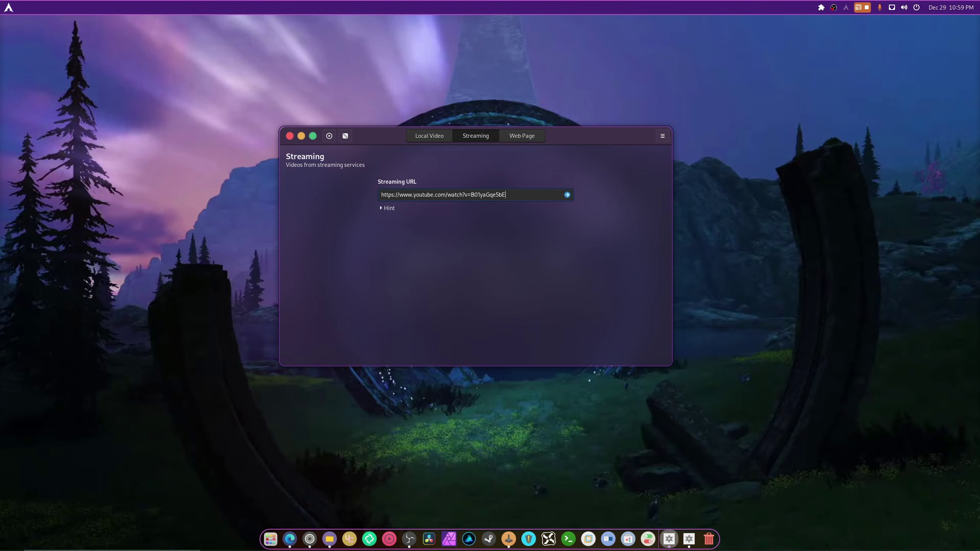
Step: Expand the Streaming hints about the yt-dlp backend and open Hidamari's options menu
{"action": "key", "text": "alt+Tab"}
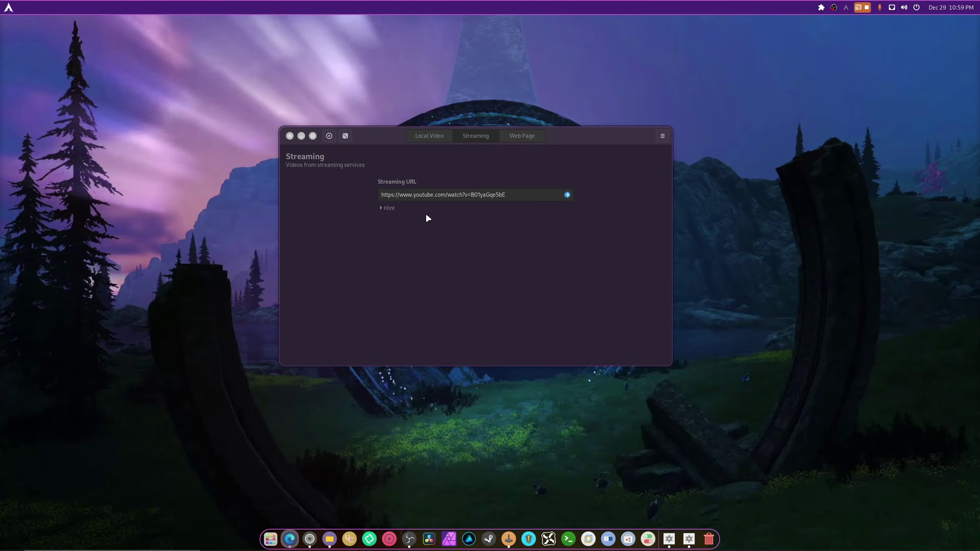
{"action": "left_click", "coordinate": [386, 208]}
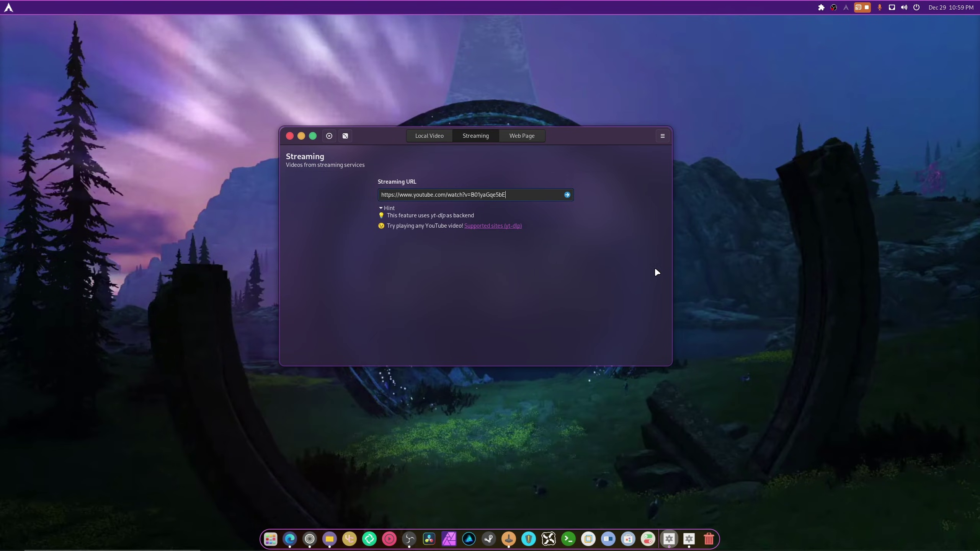
{"action": "left_click", "coordinate": [662, 136]}
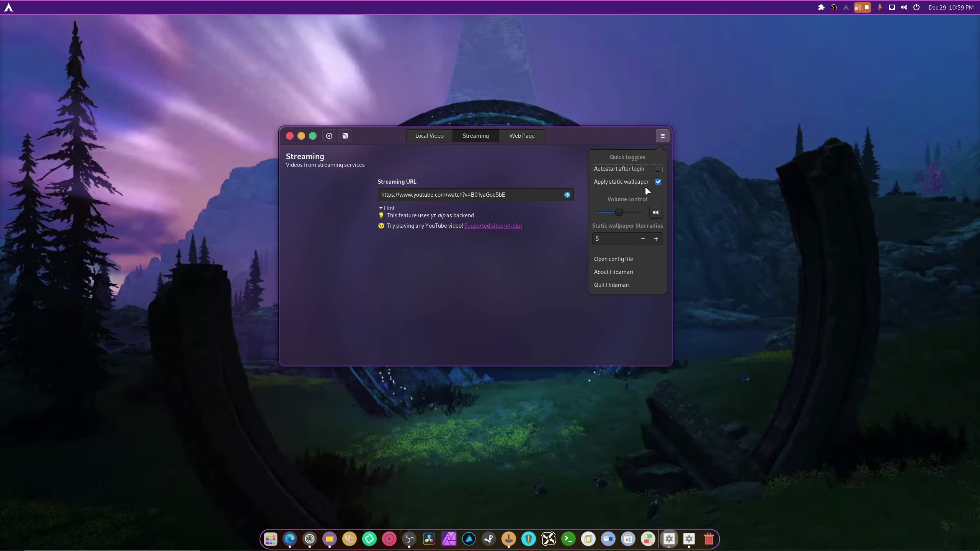
Step: Open Hidamari's config.json to check the stream mode and YouTube source, then close it
{"action": "left_click", "coordinate": [633, 259]}
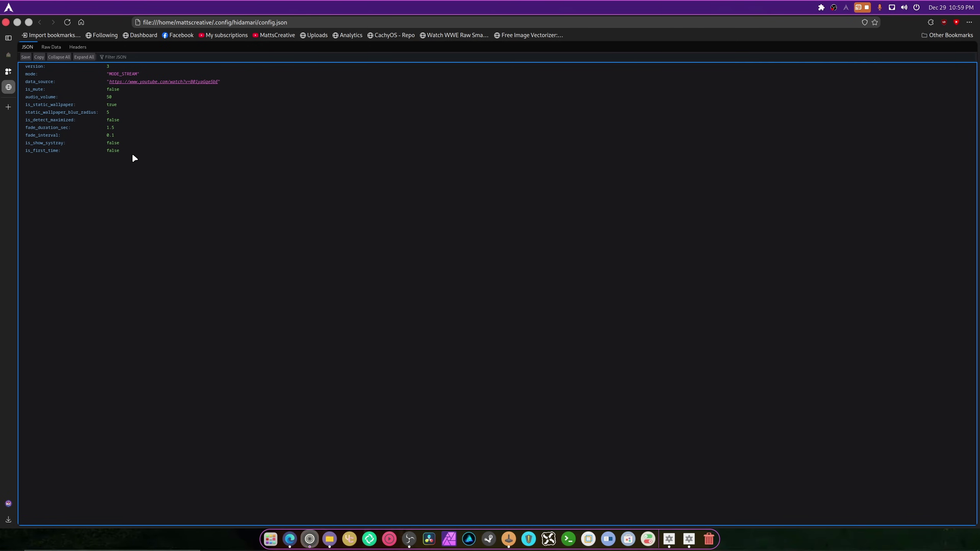
{"action": "left_click", "coordinate": [5, 21]}
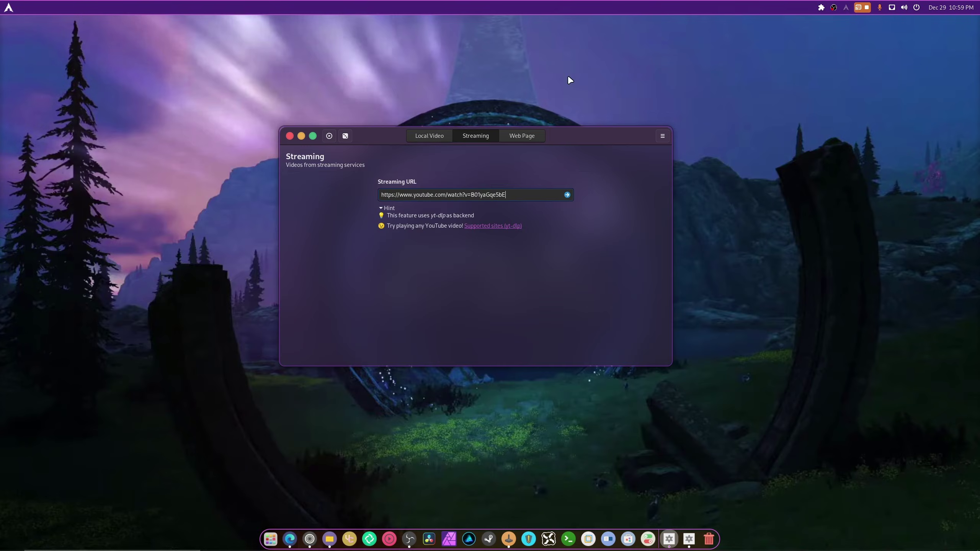
{"action": "left_click_drag", "start_coordinate": [525, 139], "coordinate": [507, 90]}
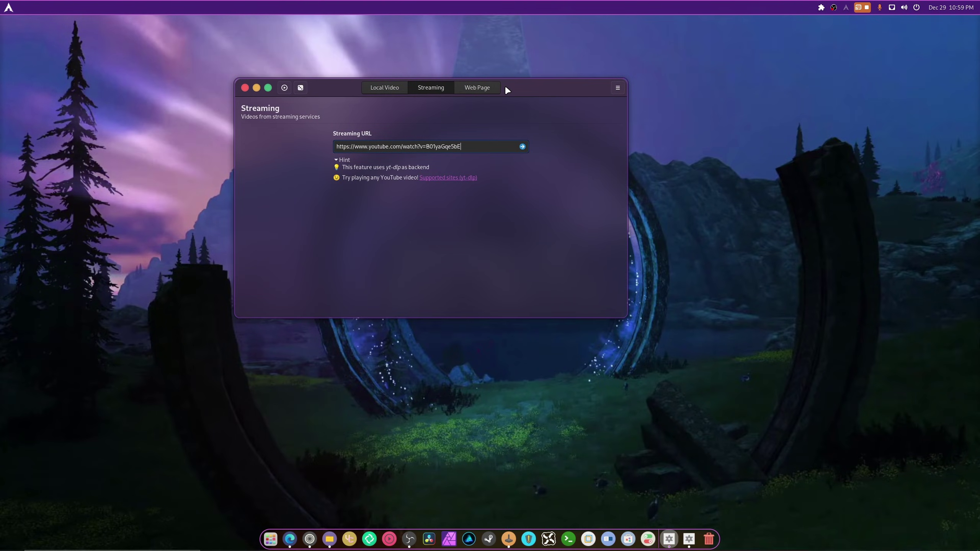
Step: Browse the Pexels wallpaper videos and download the cows-by-the-lake clip 5197931-uhd_3840_2160_30fps.mp4
{"action": "left_click", "coordinate": [388, 88]}
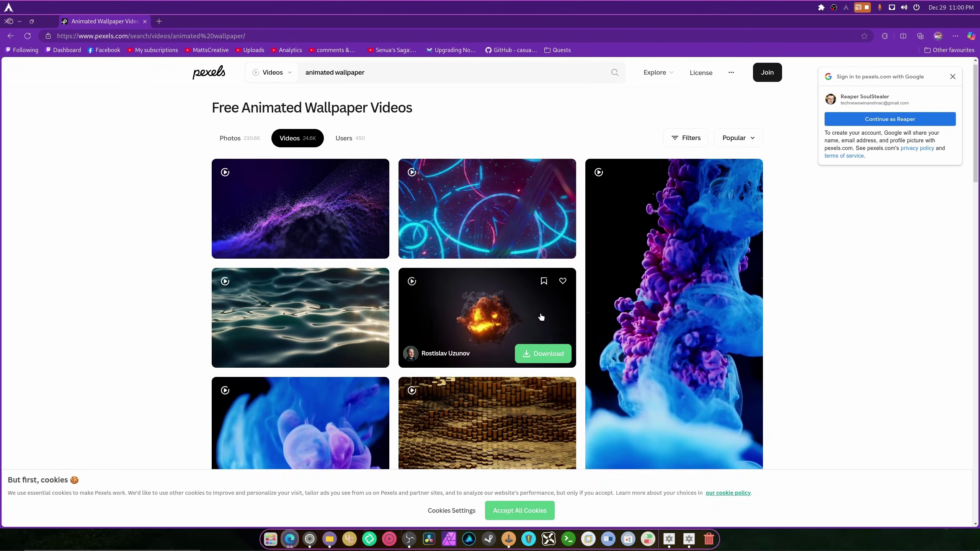
{"action": "scroll", "coordinate": [541, 319], "scroll_direction": "down", "scroll_amount": 3}
{"action": "scroll", "coordinate": [542, 318], "scroll_direction": "down", "scroll_amount": 7}
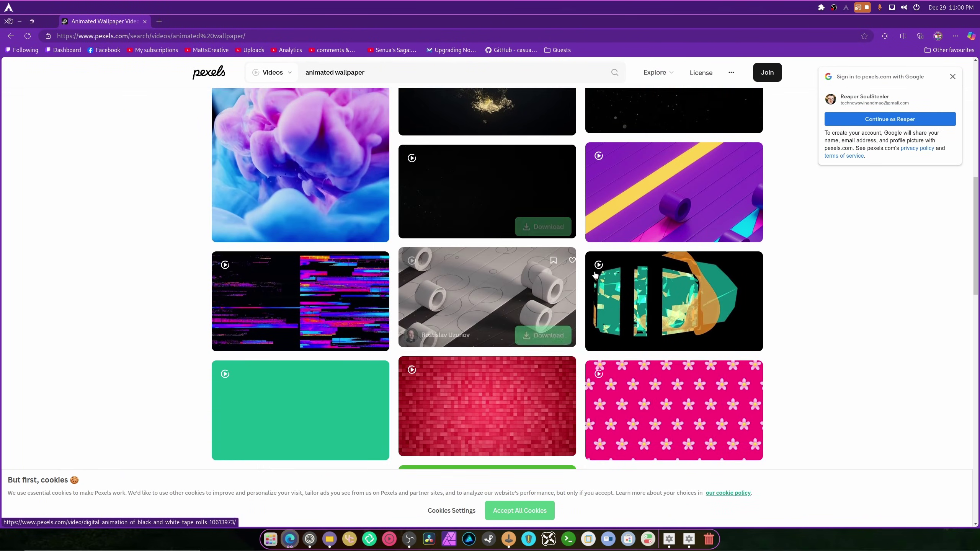
{"action": "mouse_move", "coordinate": [662, 216]}
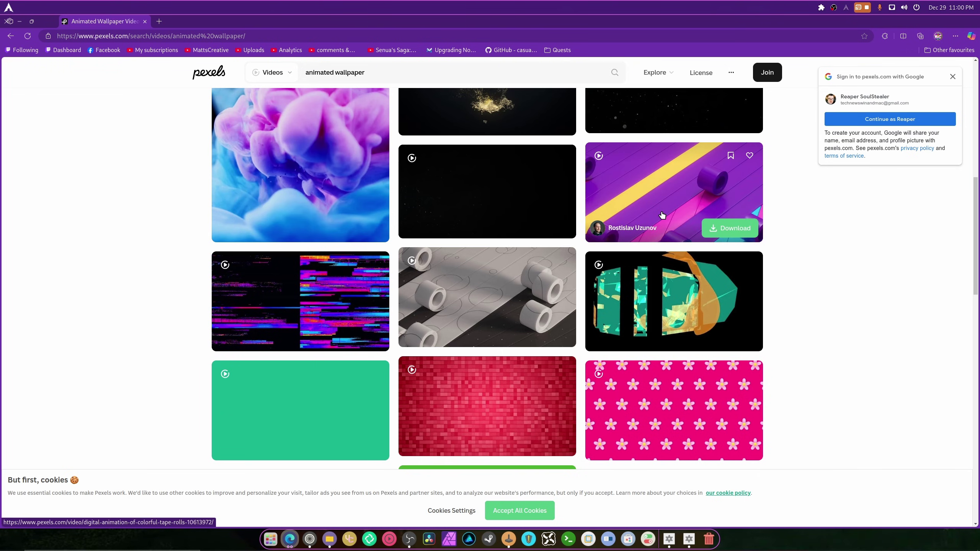
{"action": "scroll", "coordinate": [466, 347], "scroll_direction": "down", "scroll_amount": 10}
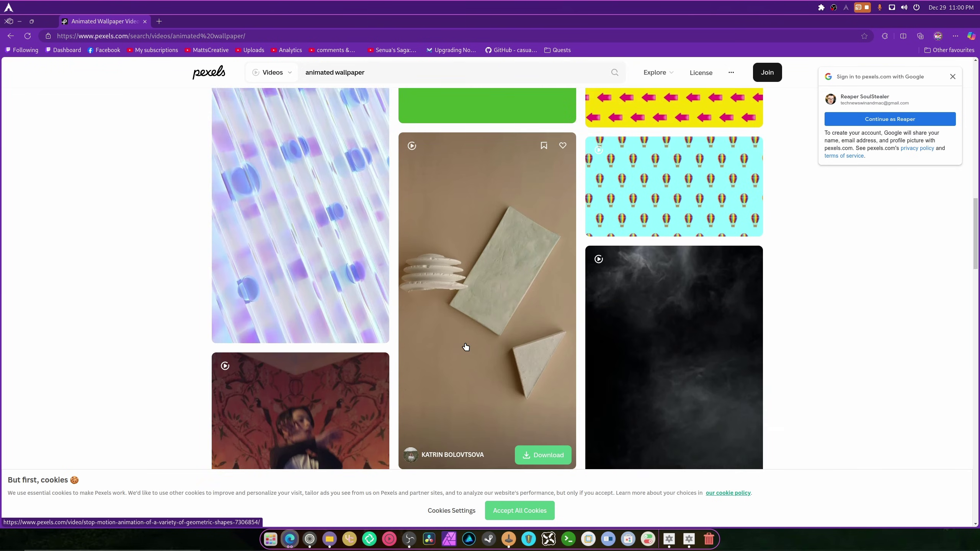
{"action": "scroll", "coordinate": [465, 347], "scroll_direction": "down", "scroll_amount": 10}
{"action": "scroll", "coordinate": [466, 347], "scroll_direction": "up", "scroll_amount": 3}
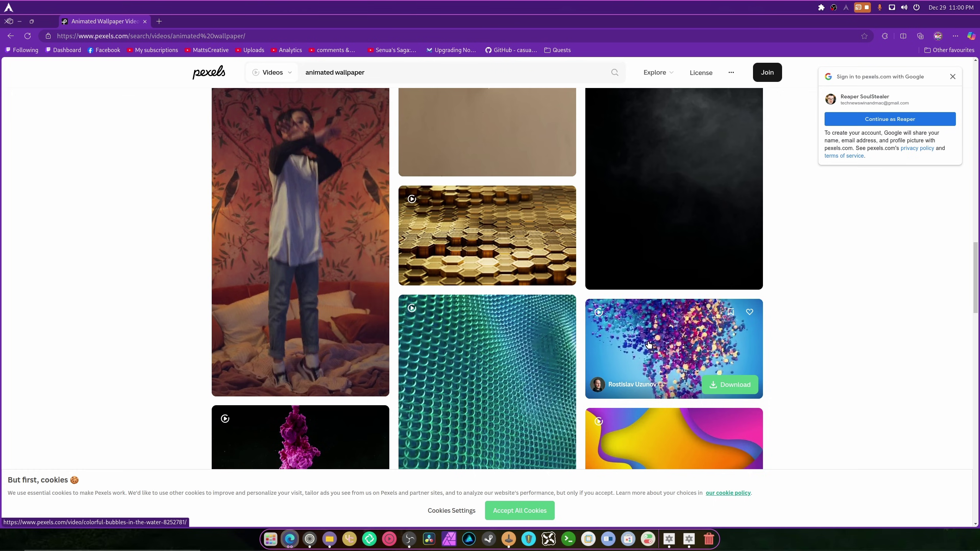
{"action": "scroll", "coordinate": [649, 345], "scroll_direction": "down", "scroll_amount": 6}
{"action": "scroll", "coordinate": [648, 345], "scroll_direction": "down", "scroll_amount": 8}
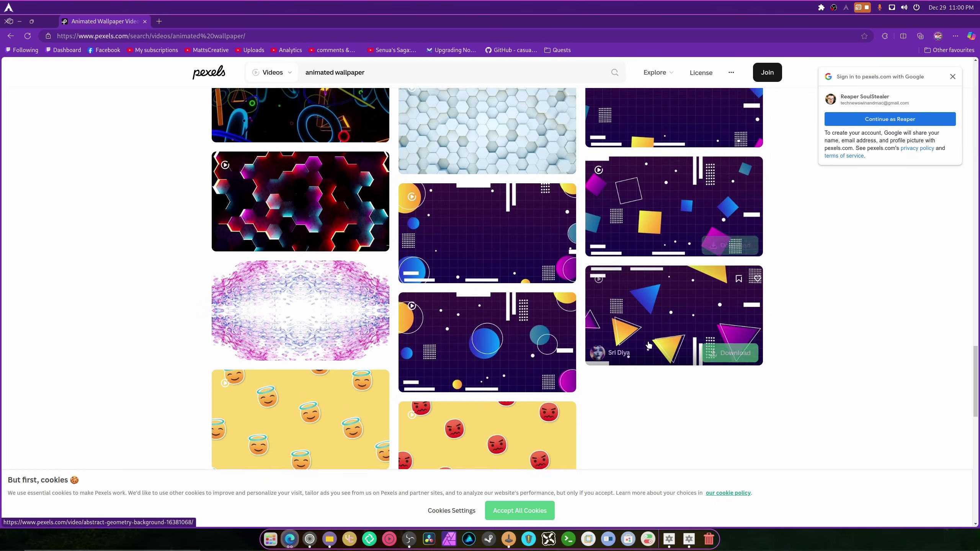
{"action": "scroll", "coordinate": [648, 345], "scroll_direction": "down", "scroll_amount": 5}
{"action": "scroll", "coordinate": [648, 345], "scroll_direction": "down", "scroll_amount": 12}
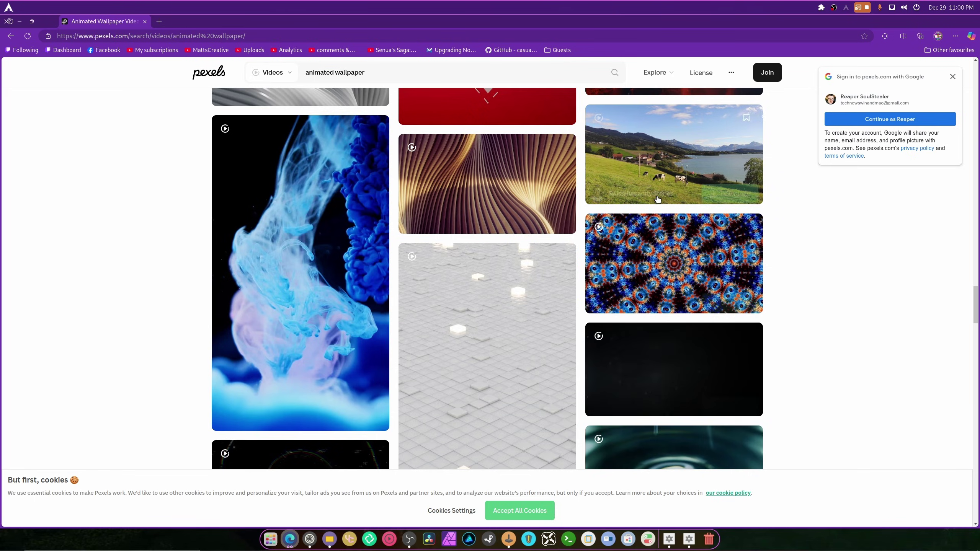
{"action": "left_click", "coordinate": [735, 190]}
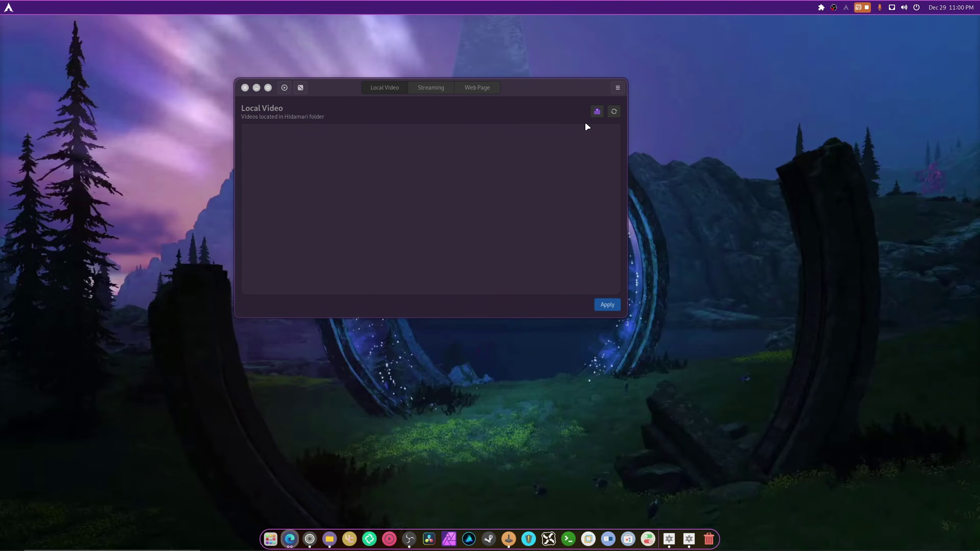
Step: Move the downloaded cows mp4 into Hidamari's video folder
{"action": "left_click", "coordinate": [329, 539]}
{"action": "left_click_drag", "start_coordinate": [536, 152], "coordinate": [397, 180]}
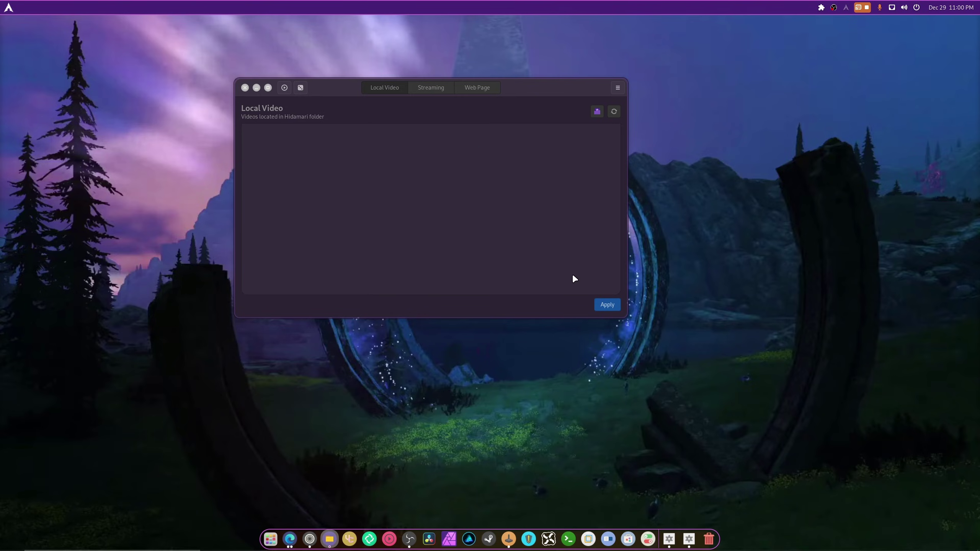
{"action": "left_click", "coordinate": [596, 111]}
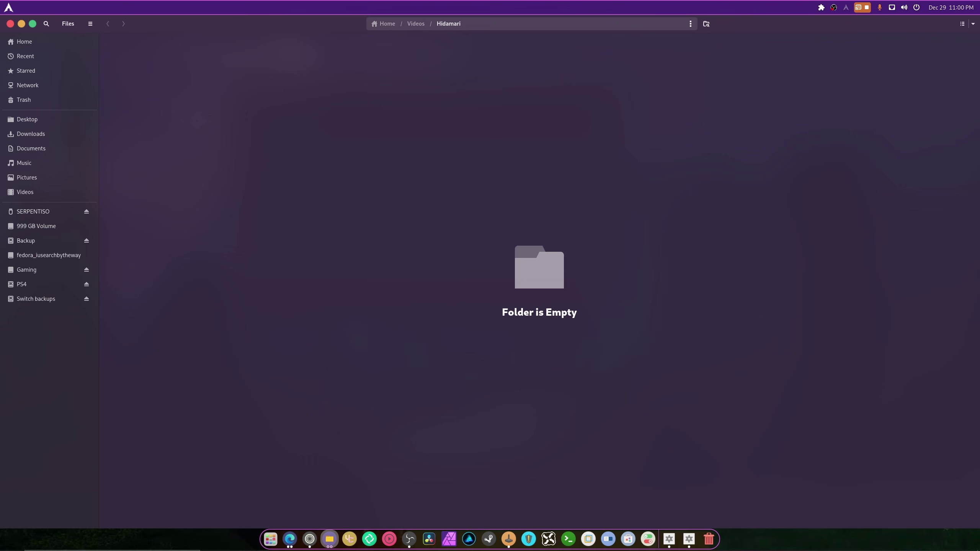
{"action": "left_click_drag", "start_coordinate": [624, 146], "coordinate": [579, 174]}
{"action": "left_click", "coordinate": [21, 24]}
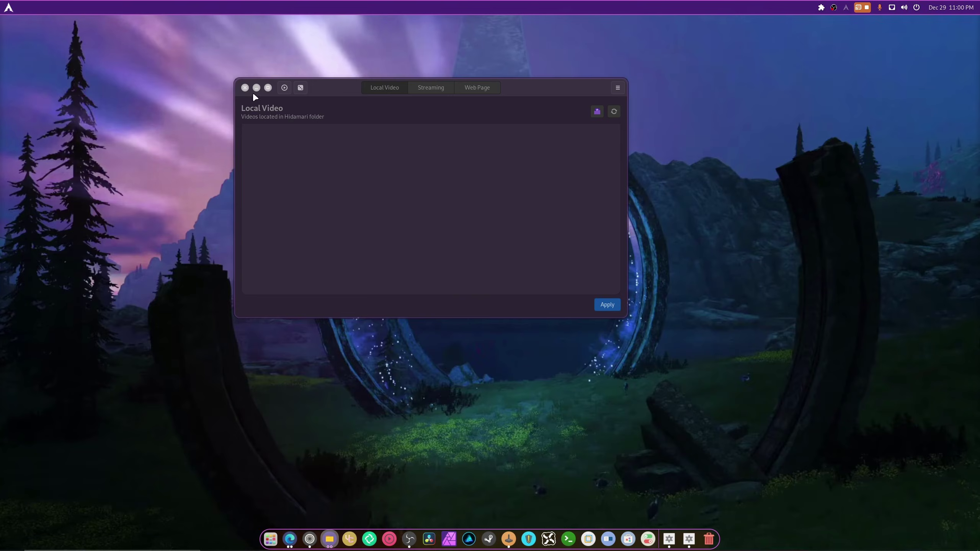
Step: Refresh the local video list, select the cows mp4, and apply it as the wallpaper
{"action": "left_click", "coordinate": [614, 111]}
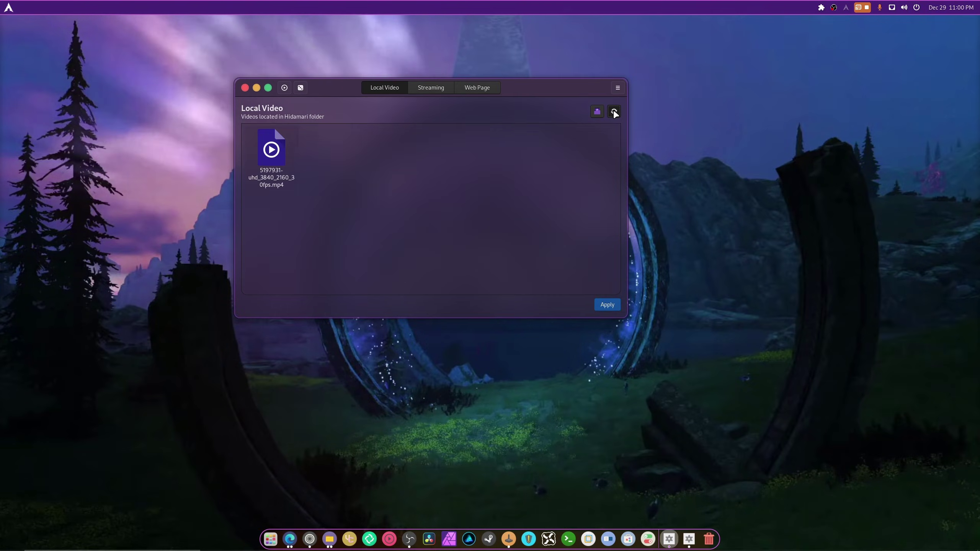
{"action": "left_click", "coordinate": [266, 154]}
{"action": "left_click", "coordinate": [618, 305]}
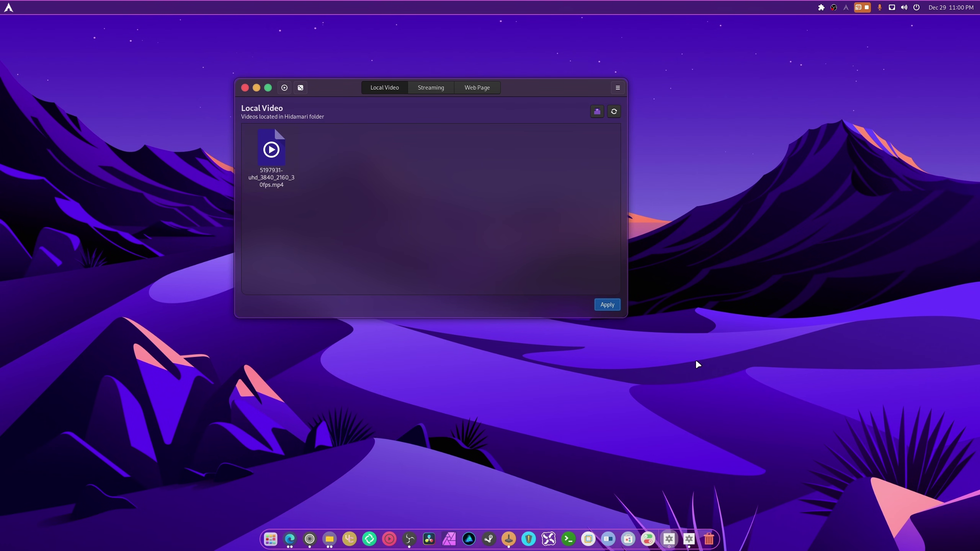
{"action": "left_click_drag", "start_coordinate": [555, 96], "coordinate": [766, 147]}
Step: Quit Hidamari with Ctrl+Q to view the desktop
{"action": "key", "text": "ctrl+q"}
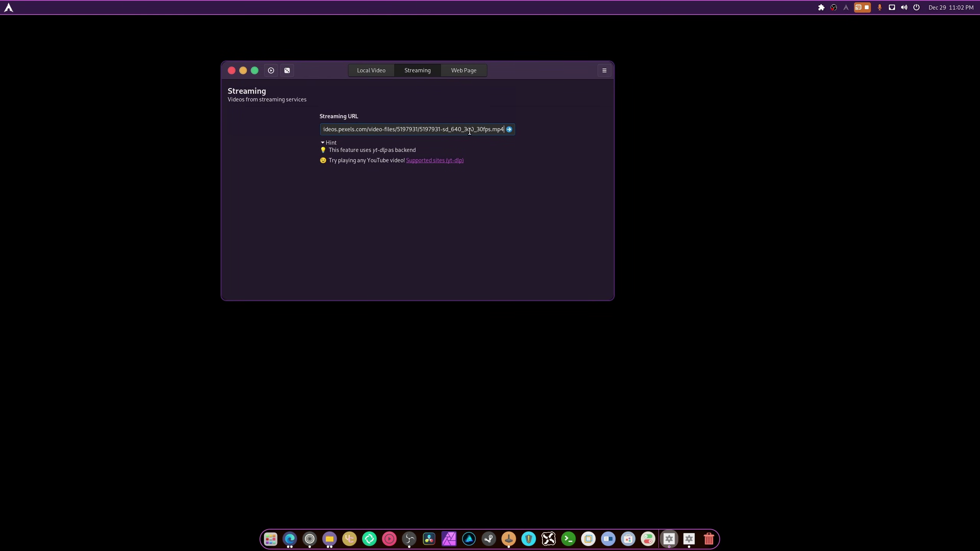
Step: Replace the Pexels streaming link with the YouTube URL of cows in a mountain meadow
{"action": "triple_click", "coordinate": [469, 131]}
{"action": "type", "text": "https://www.youtube.com/watch?v=QhLMIA3Wb8w"}
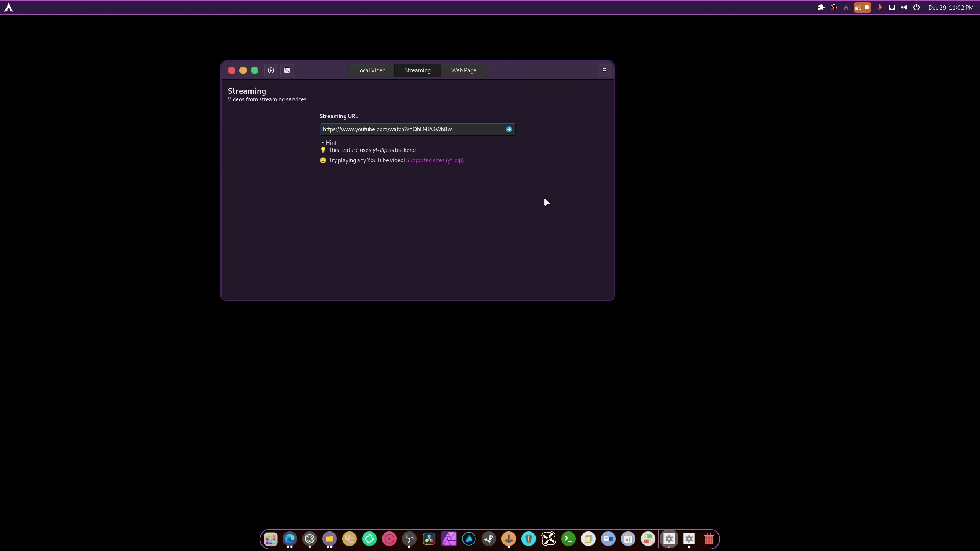
{"action": "left_click_drag", "start_coordinate": [543, 74], "coordinate": [612, 202]}
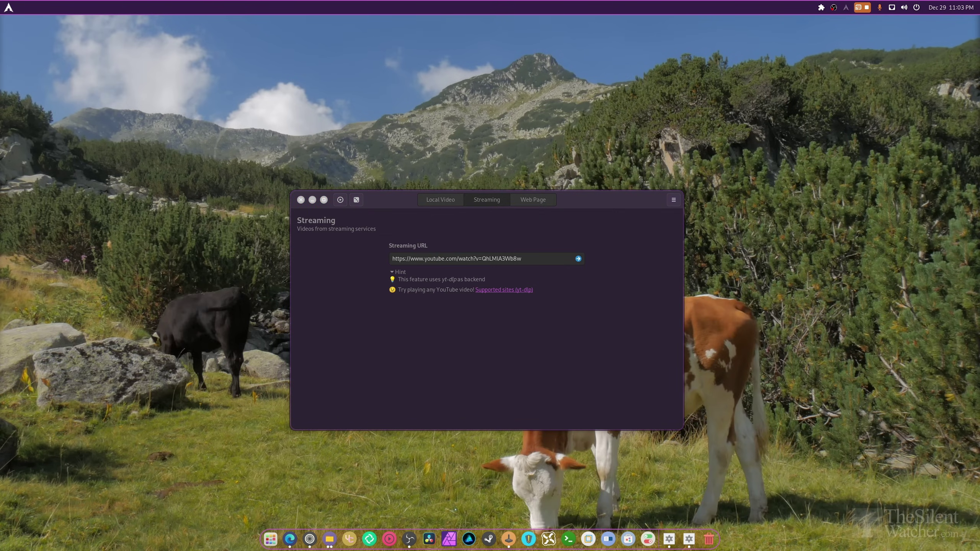
Step: Move the Hidamari window to the upper right, clear of the cow meadow wallpaper
{"action": "left_click_drag", "start_coordinate": [612, 199], "coordinate": [712, 73]}
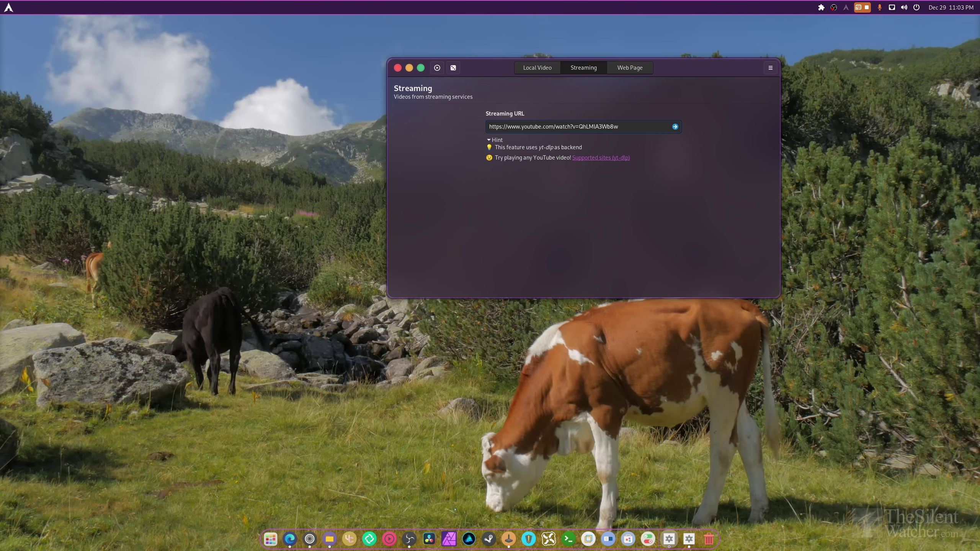
{"action": "left_click_drag", "start_coordinate": [683, 62], "coordinate": [698, 98]}
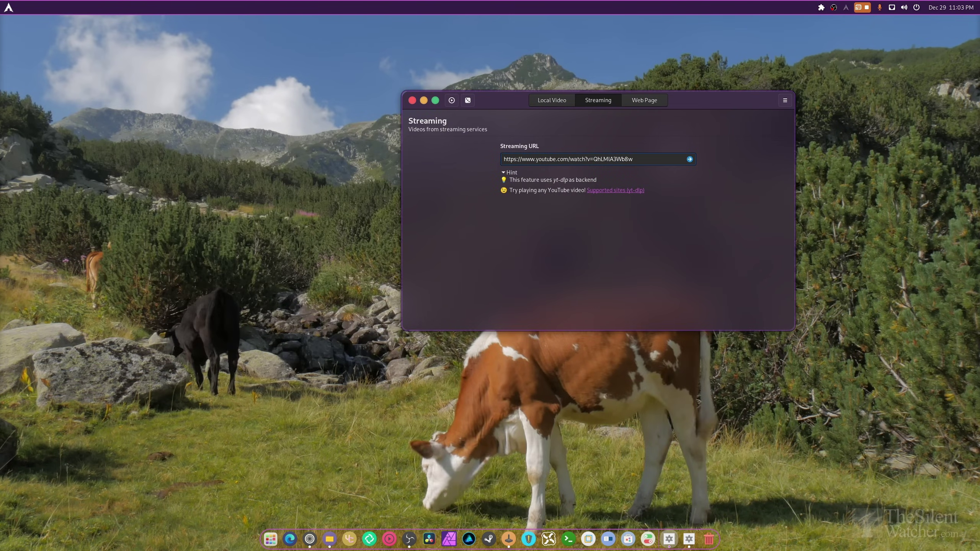